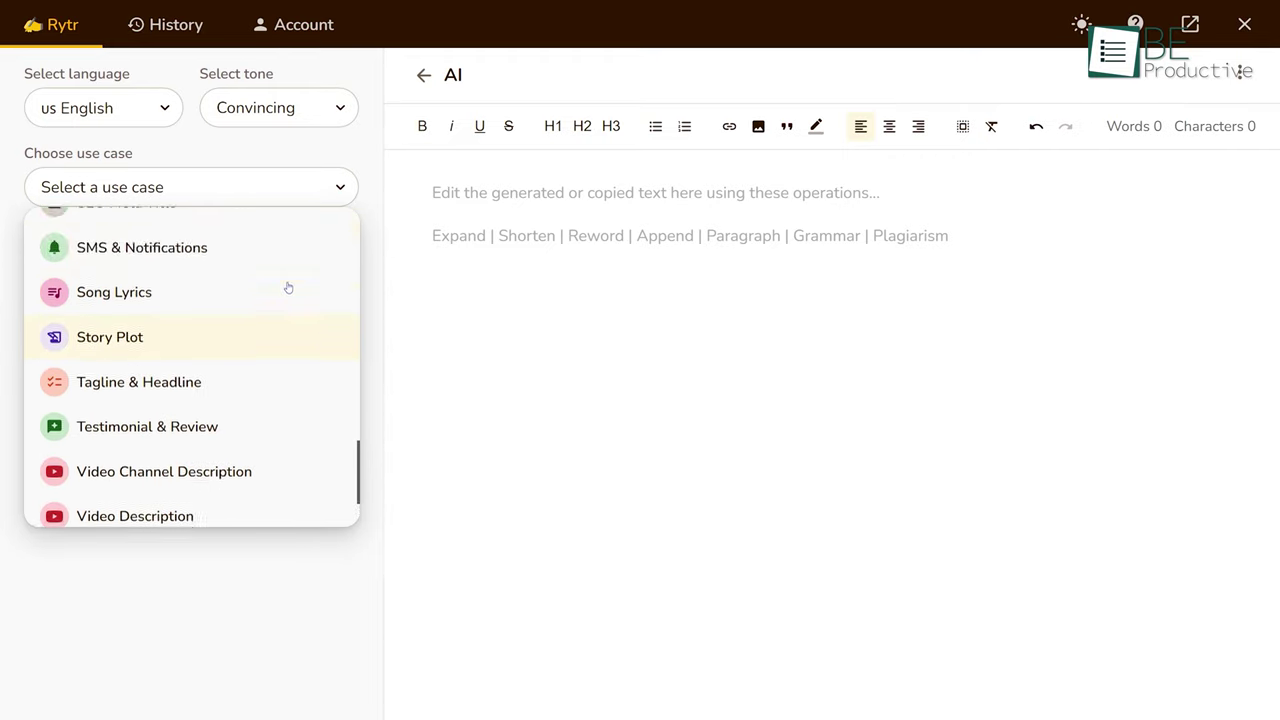
Select the Blog Idea & Outline use case from Rytr's use-case list.
scroll(288, 288, "up", 3)
scroll(288, 288, "up", 4)
scroll(288, 288, "up", 4)
scroll(288, 288, "up", 3)
left_click(291, 236)
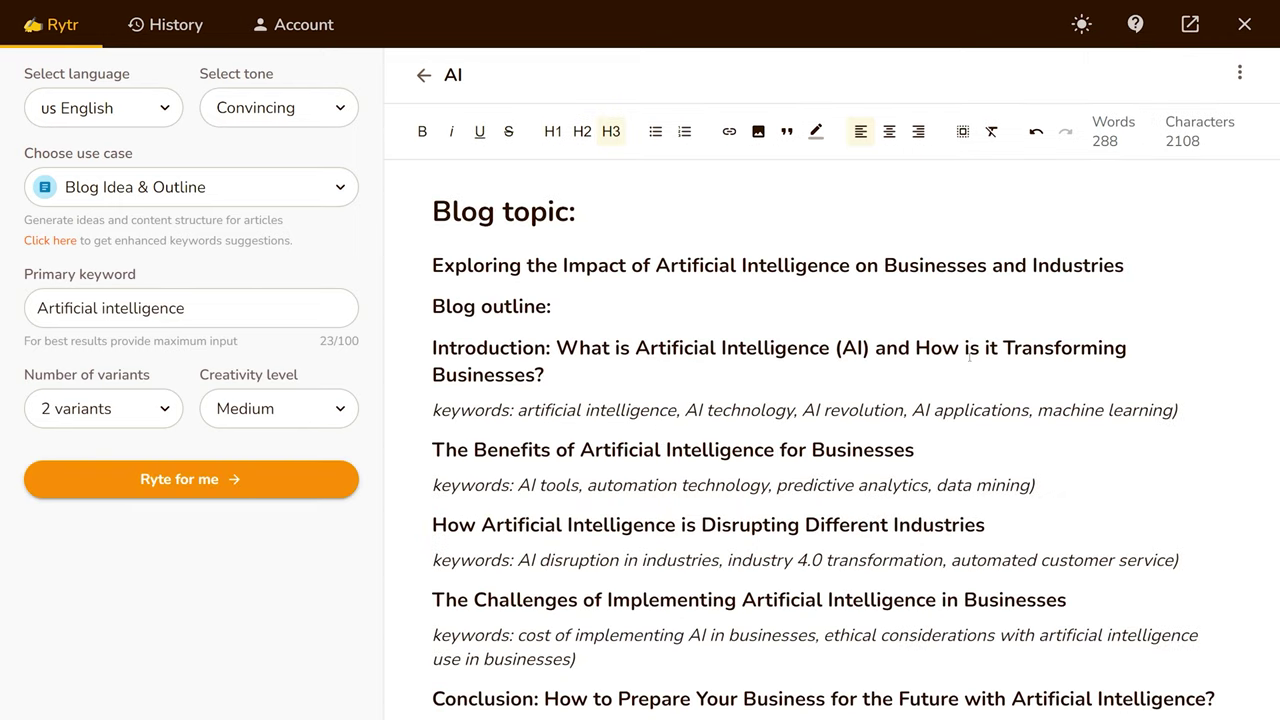
Browse the output language list and keep US English.
left_click(162, 110)
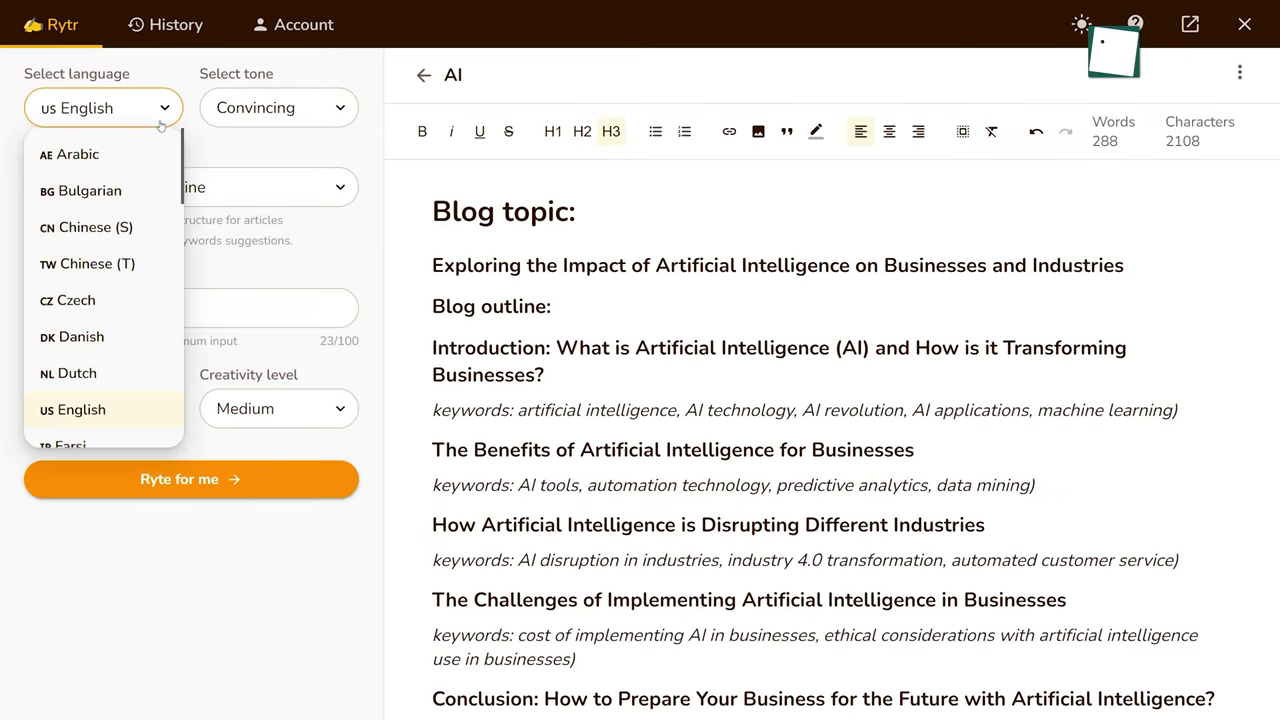
scroll(155, 240, "down", 2)
scroll(155, 245, "down", 1)
scroll(155, 245, "down", 3)
scroll(155, 245, "down", 2)
scroll(155, 245, "down", 2)
left_click(300, 133)
Browse the tone list, then select the topic line through 'Blog outline:'.
left_click(344, 113)
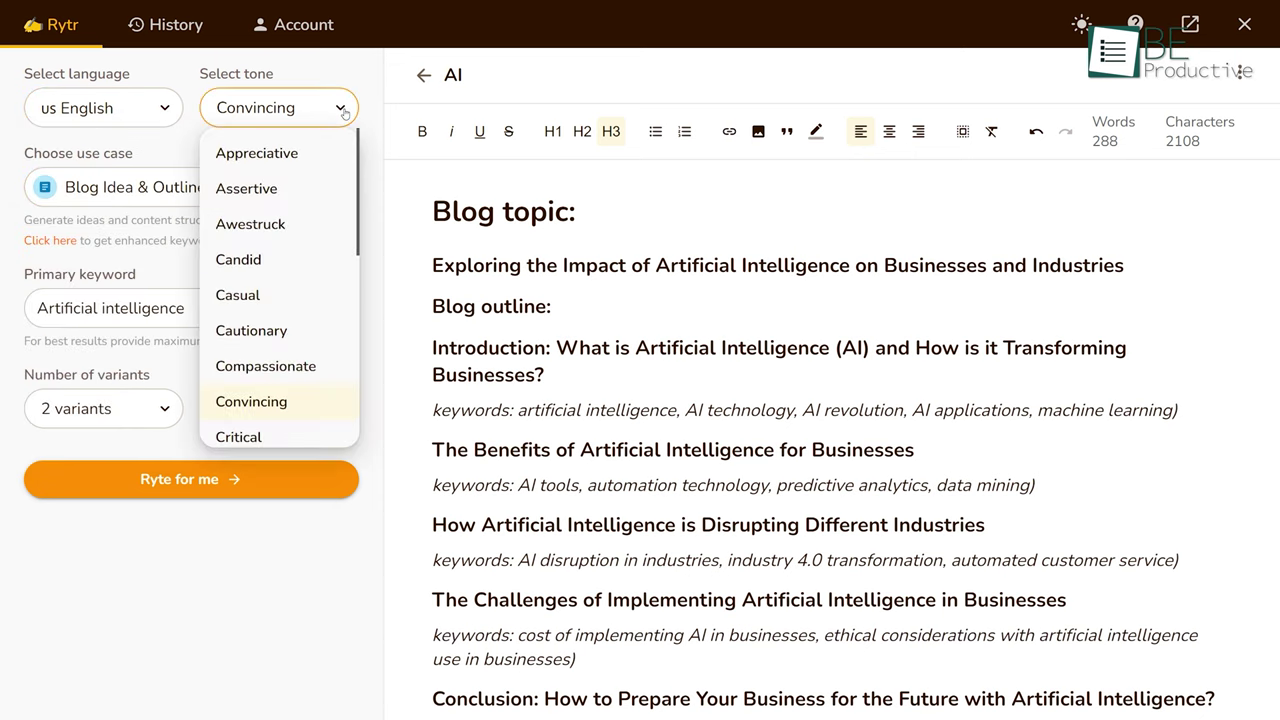
scroll(310, 200, "down", 2)
scroll(312, 202, "down", 2)
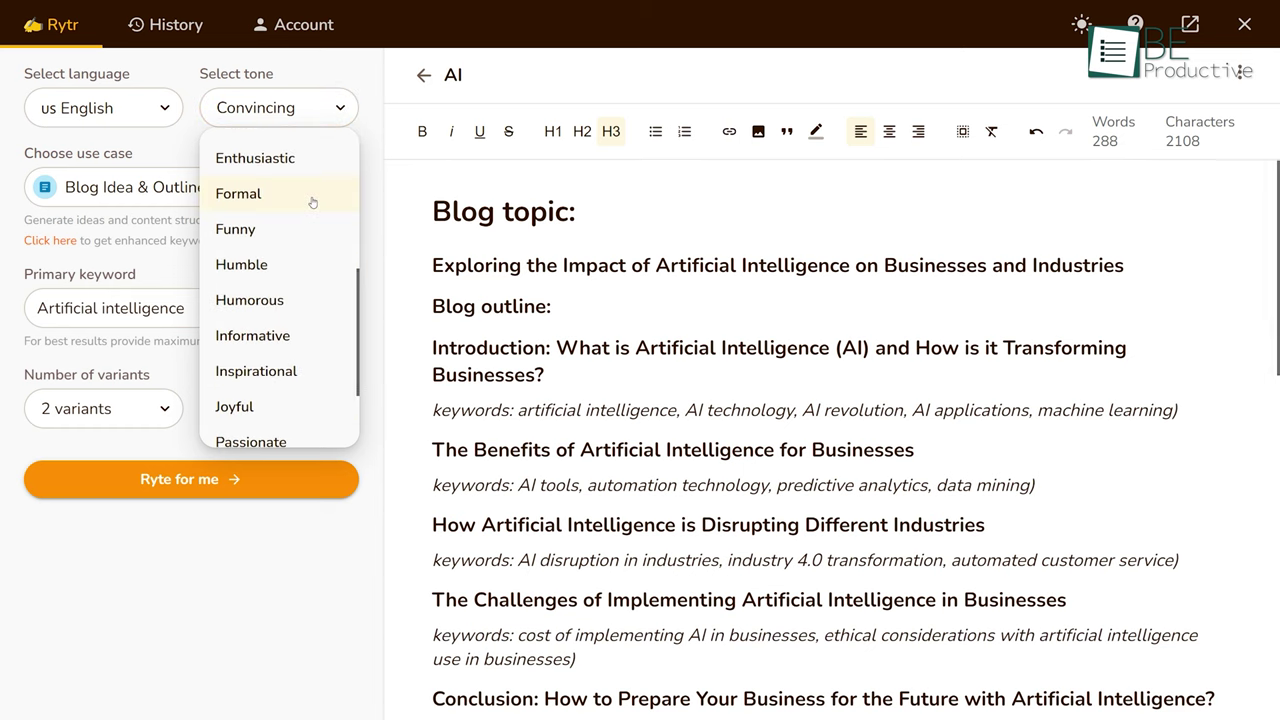
scroll(312, 202, "down", 2)
scroll(312, 202, "down", 1)
scroll(312, 202, "down", 1)
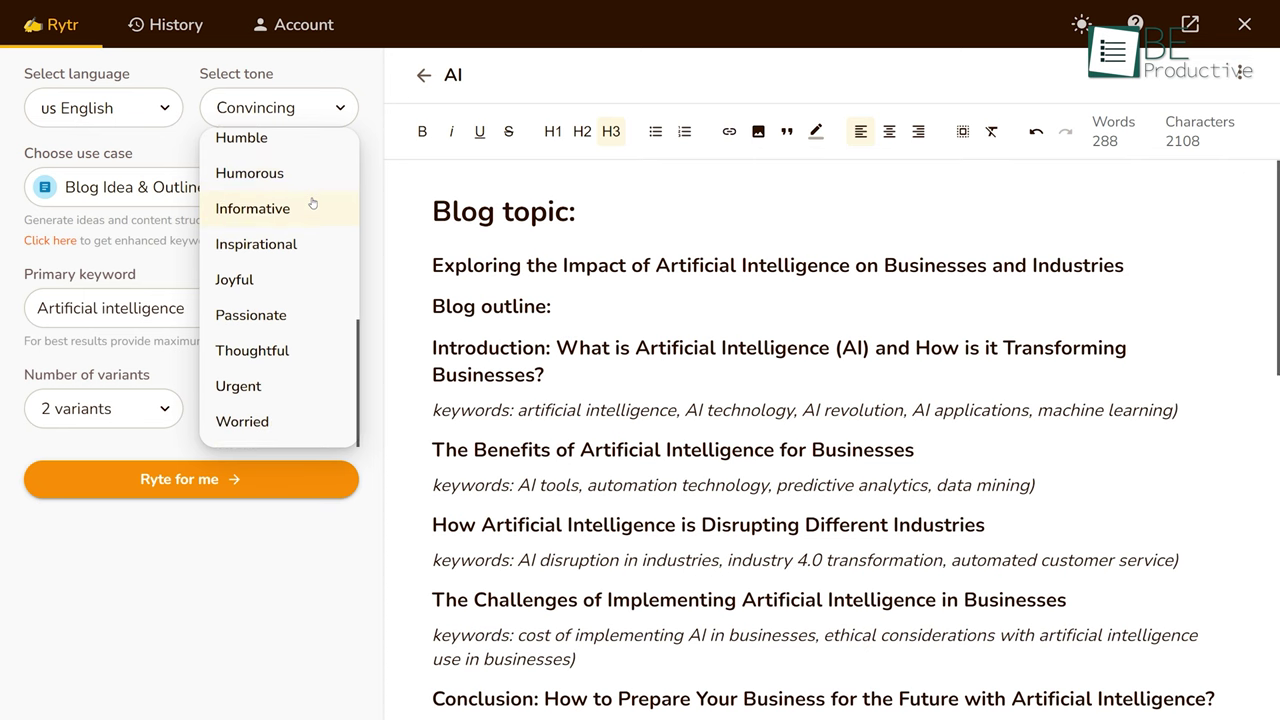
mouse_move(433, 265)
left_mouse_down()
mouse_move(515, 266)
mouse_move(570, 308)
left_mouse_up()
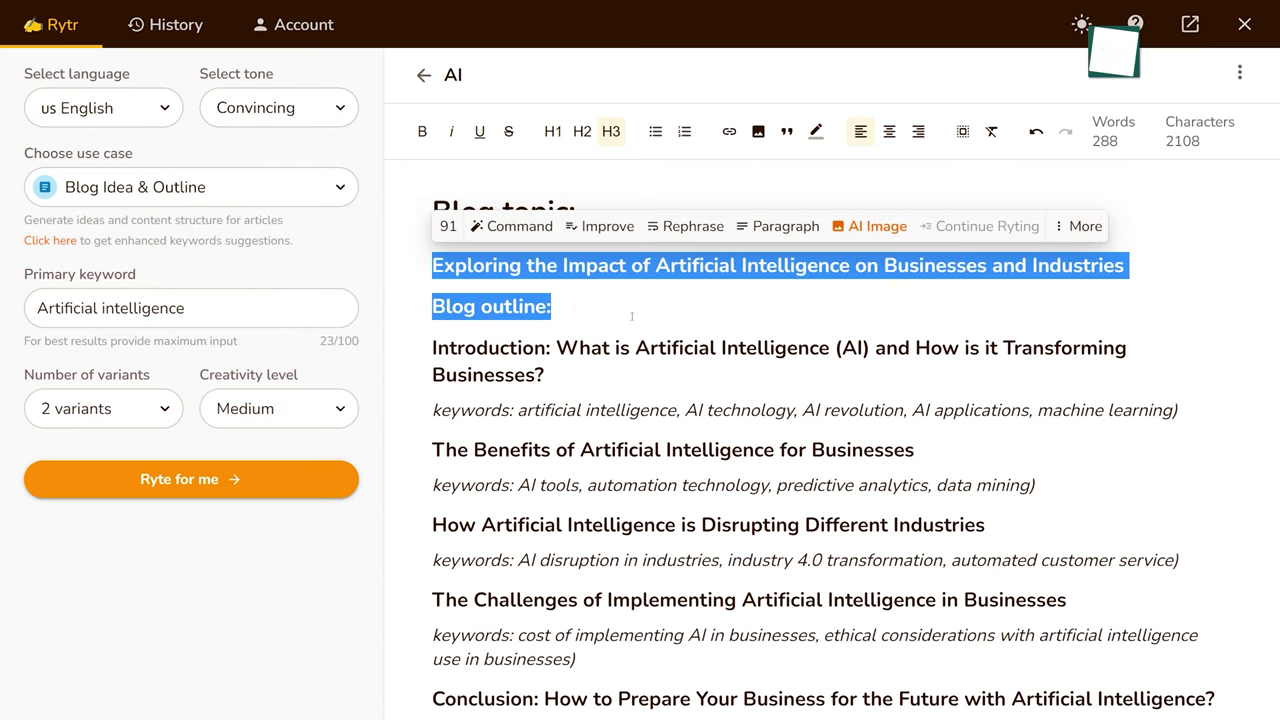
left_click(520, 240)
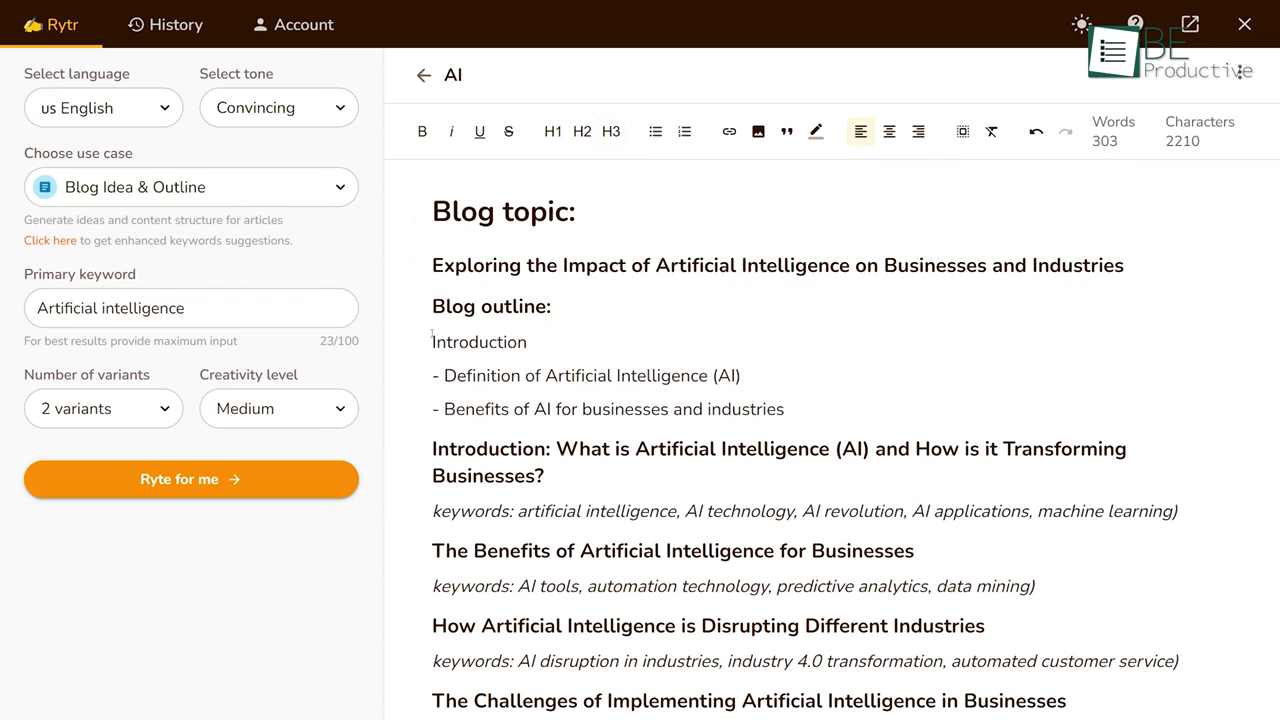
left_click_drag(444, 376, 1090, 424)
left_click(1101, 337)
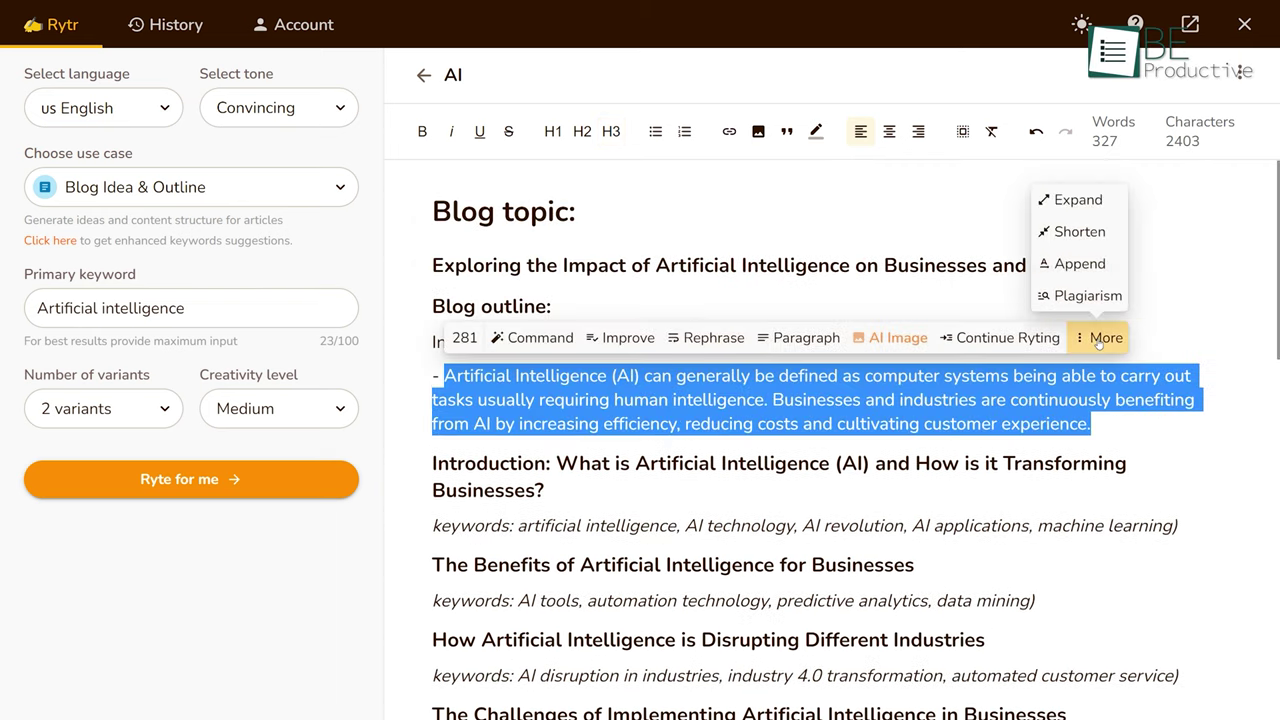
left_click(1090, 296)
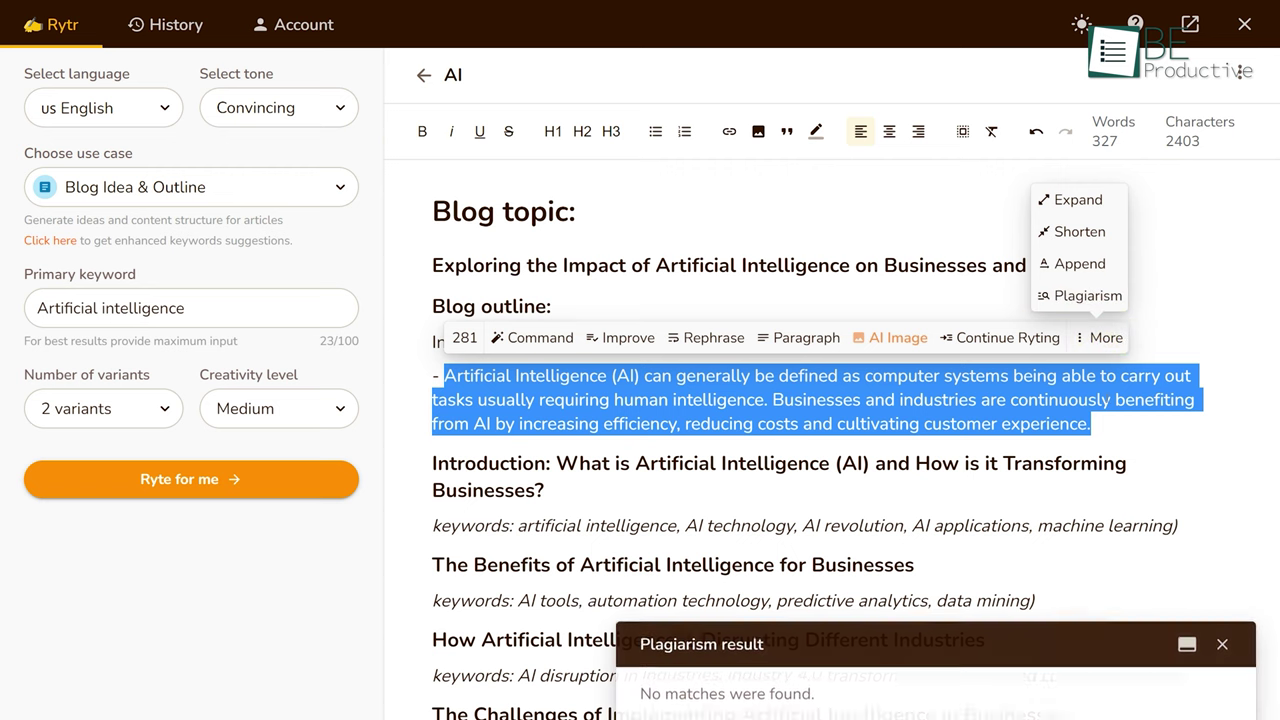
key("BackSpace")
left_click(1238, 74)
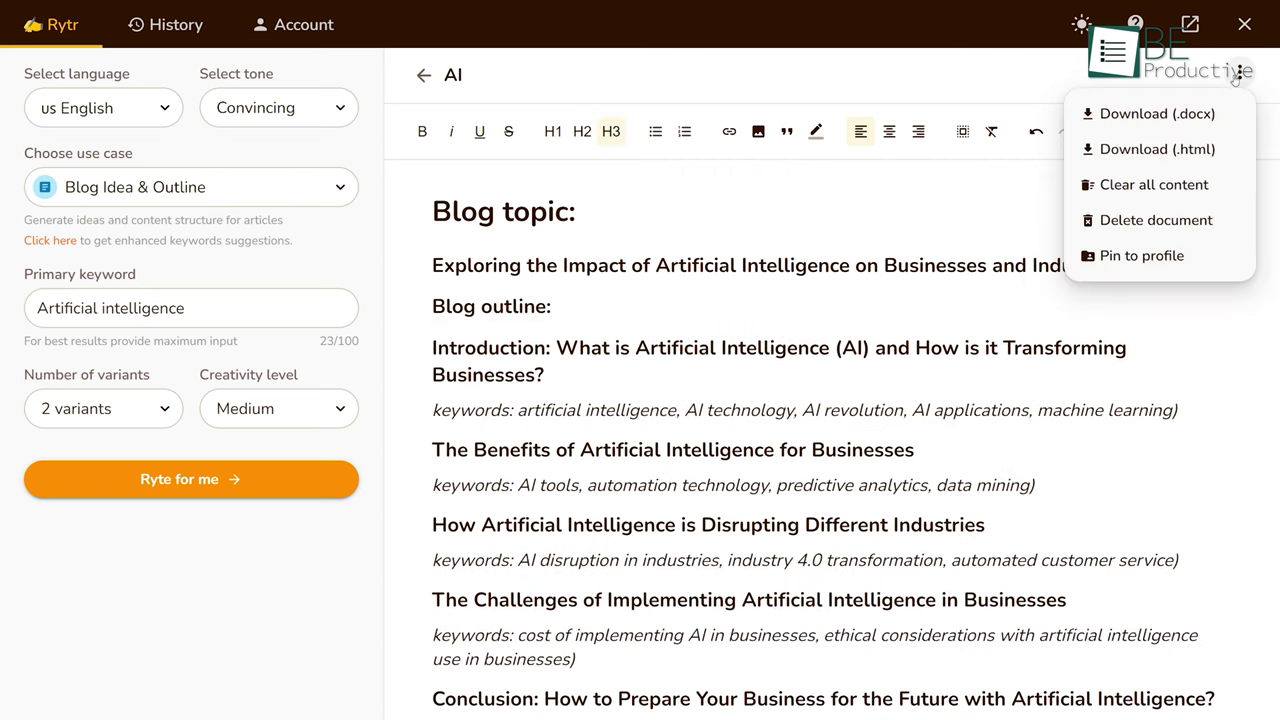
left_click(1237, 76)
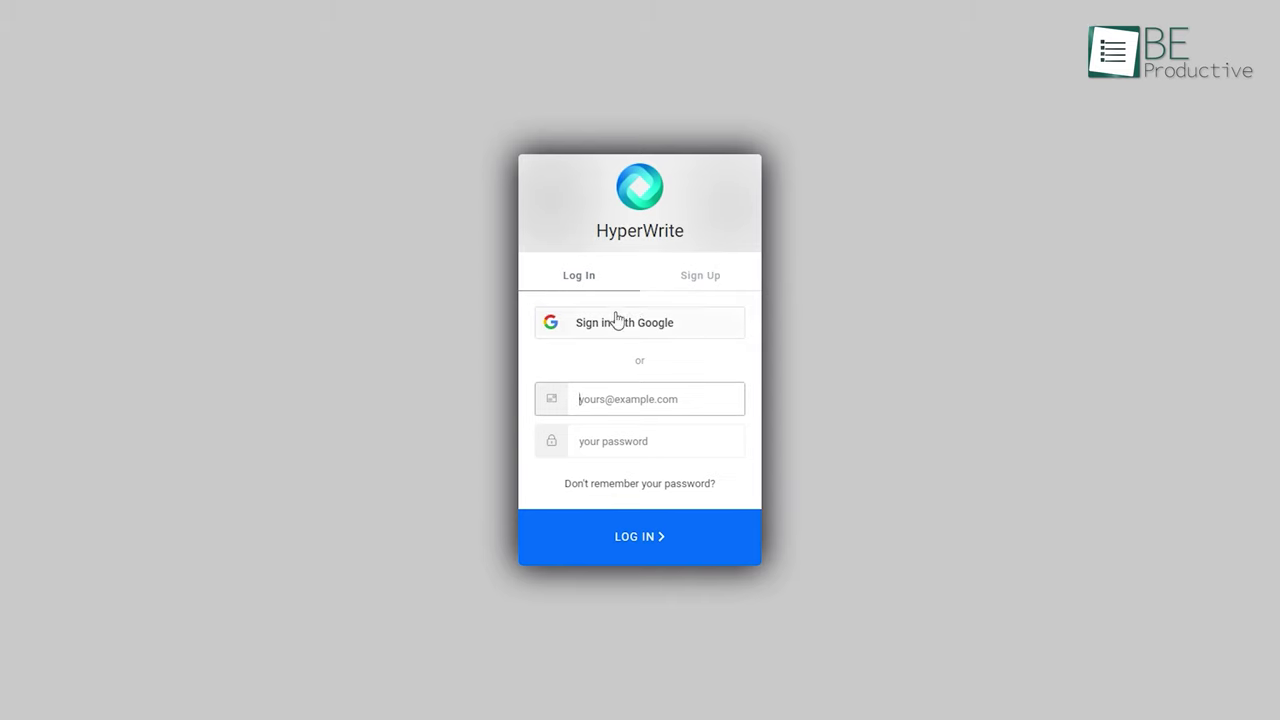
Sign in to HyperWrite with a Google account.
left_click(617, 320)
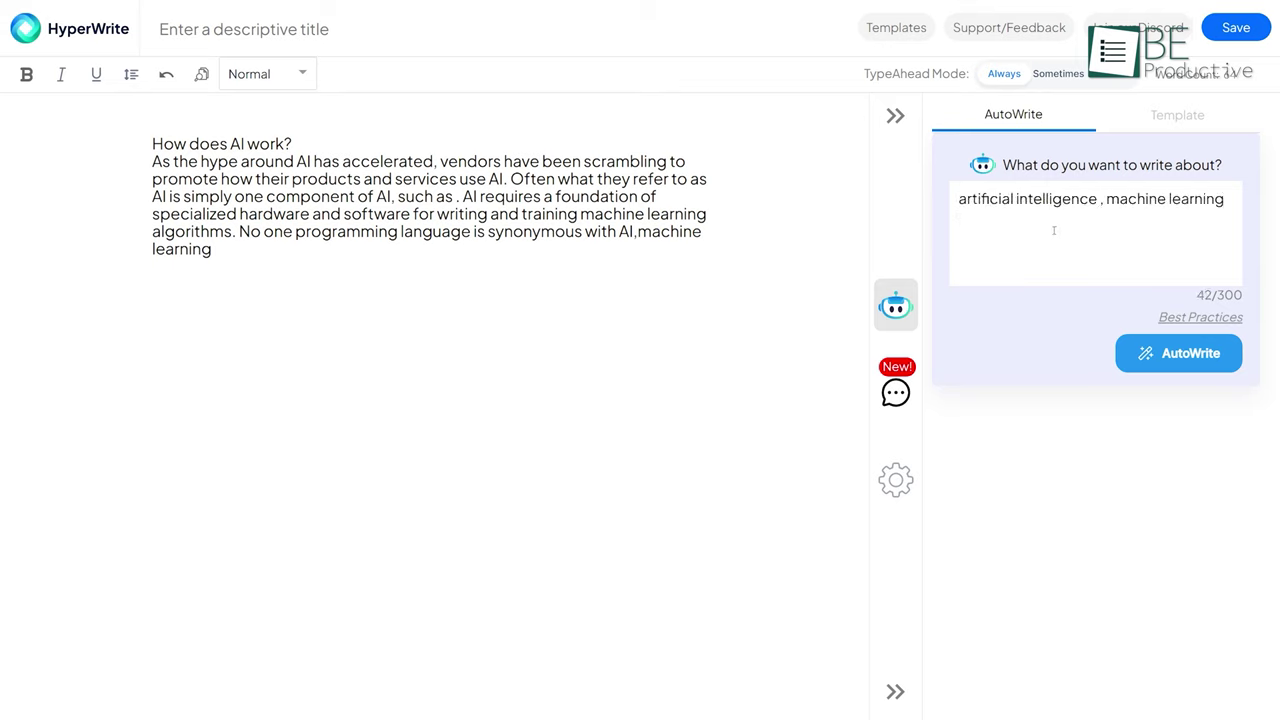
Generate AutoWrite text on AI and machine learning and add two suggestions to the document.
left_click(1147, 351)
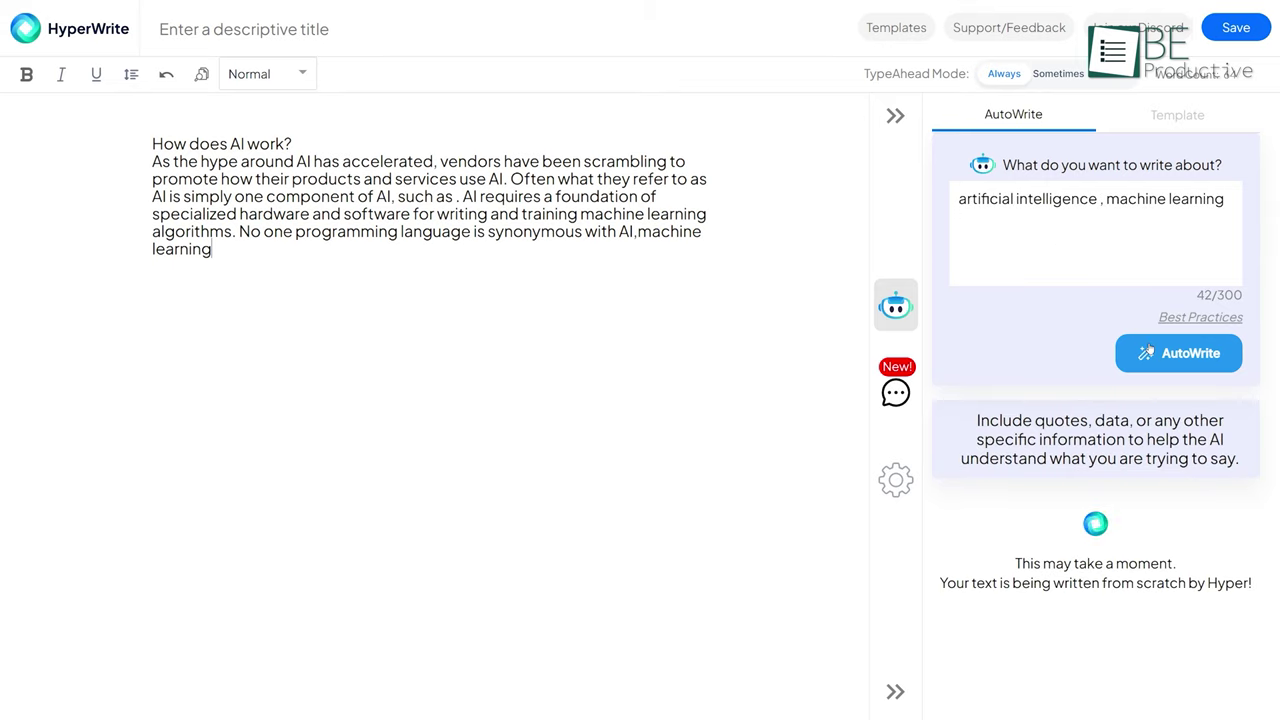
left_click(1081, 468)
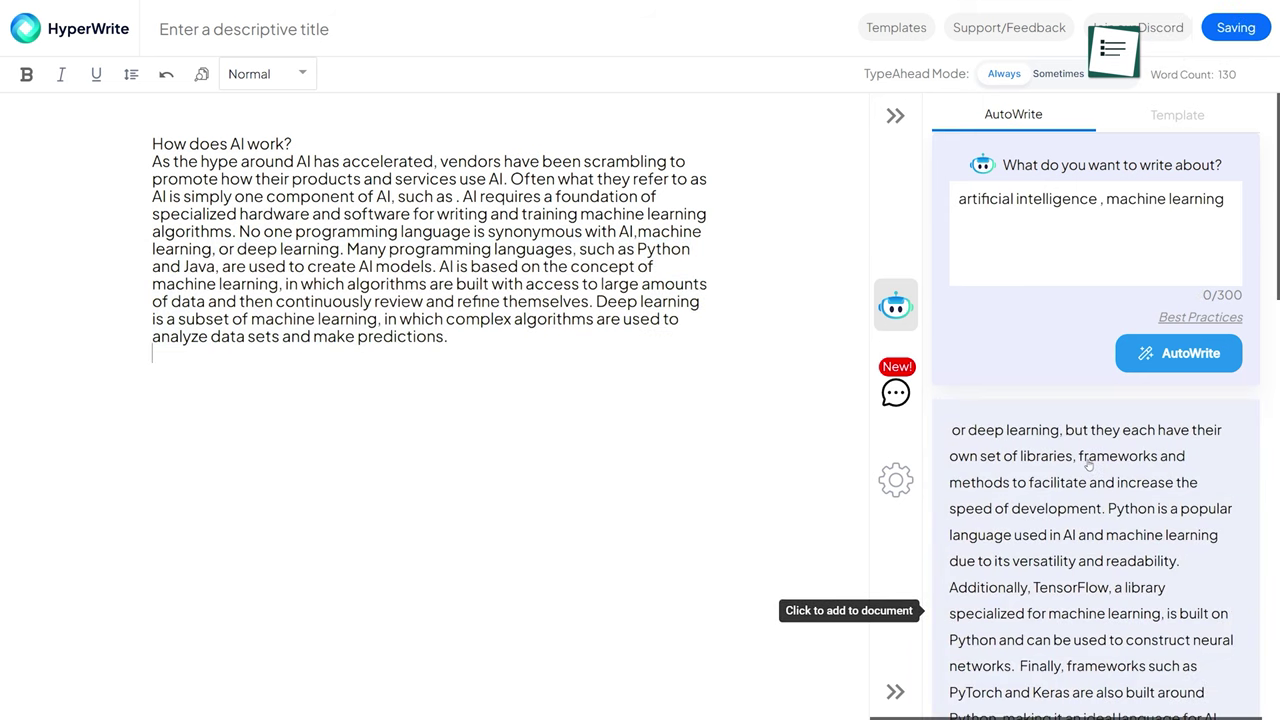
scroll(1200, 477, "down", 3)
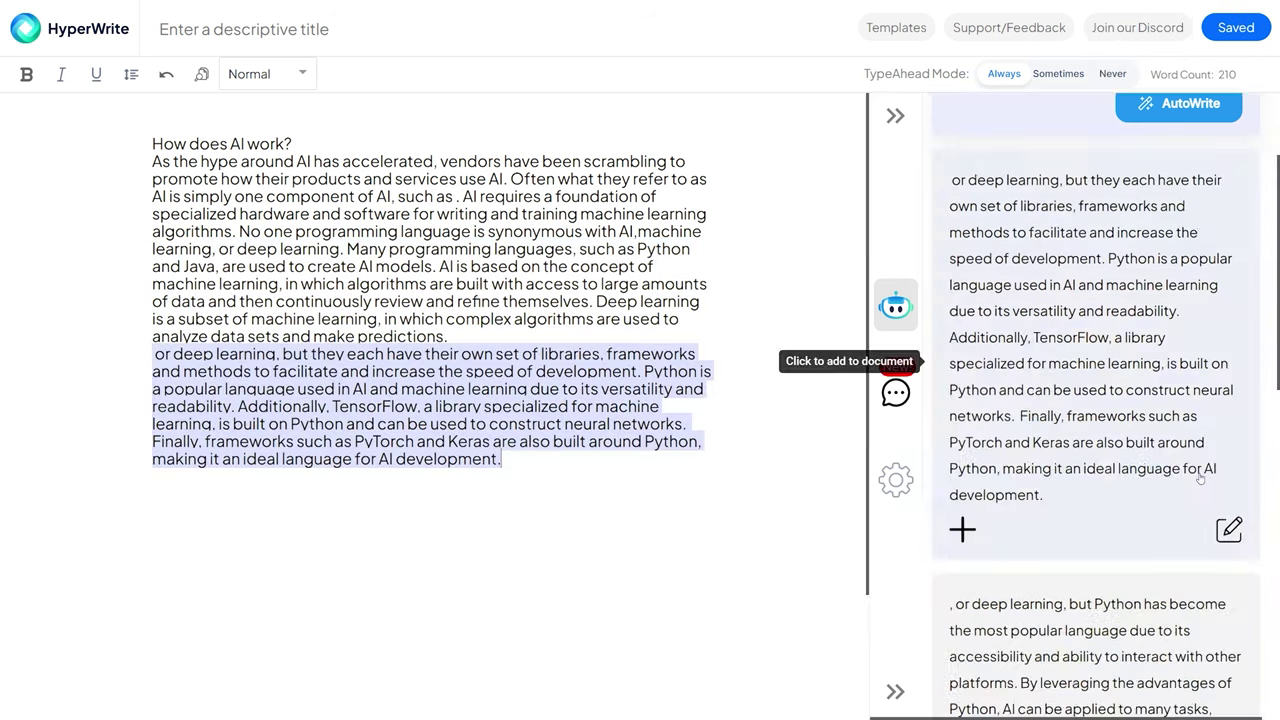
scroll(1200, 477, "down", 5)
left_click(1125, 512)
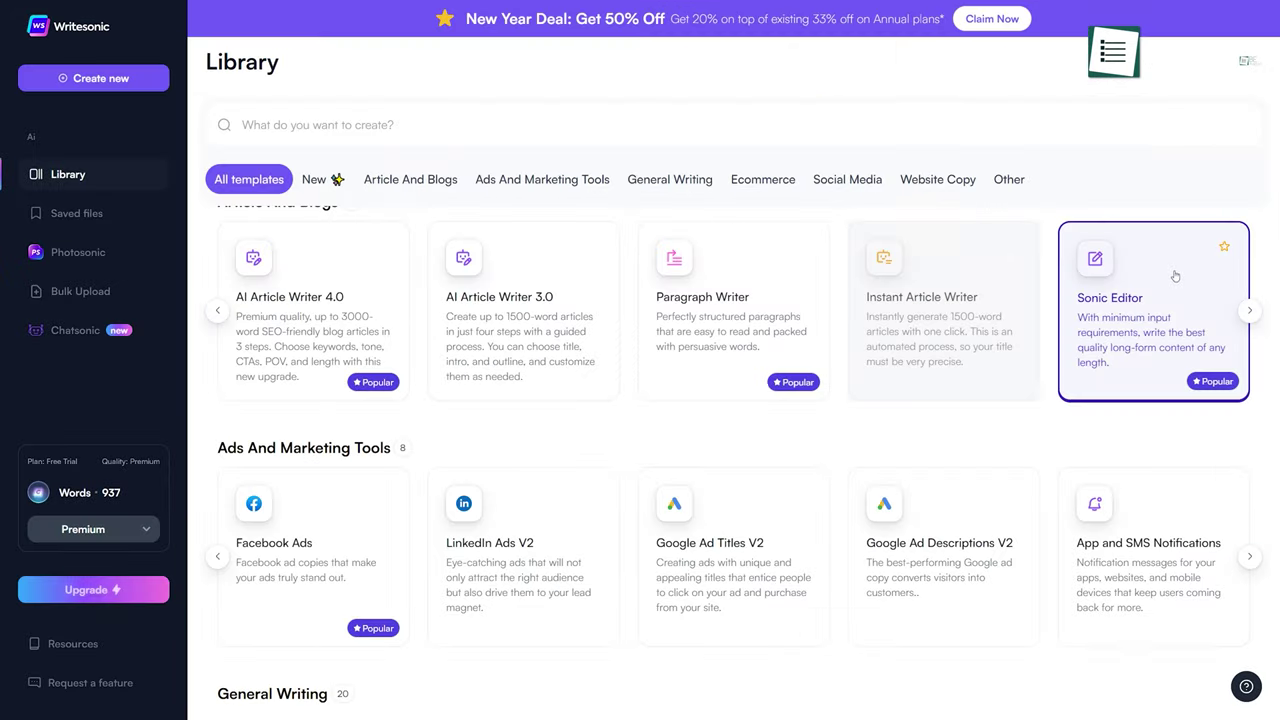
Filter Writesonic's template library to Social Media templates.
scroll(1176, 291, "down", 3)
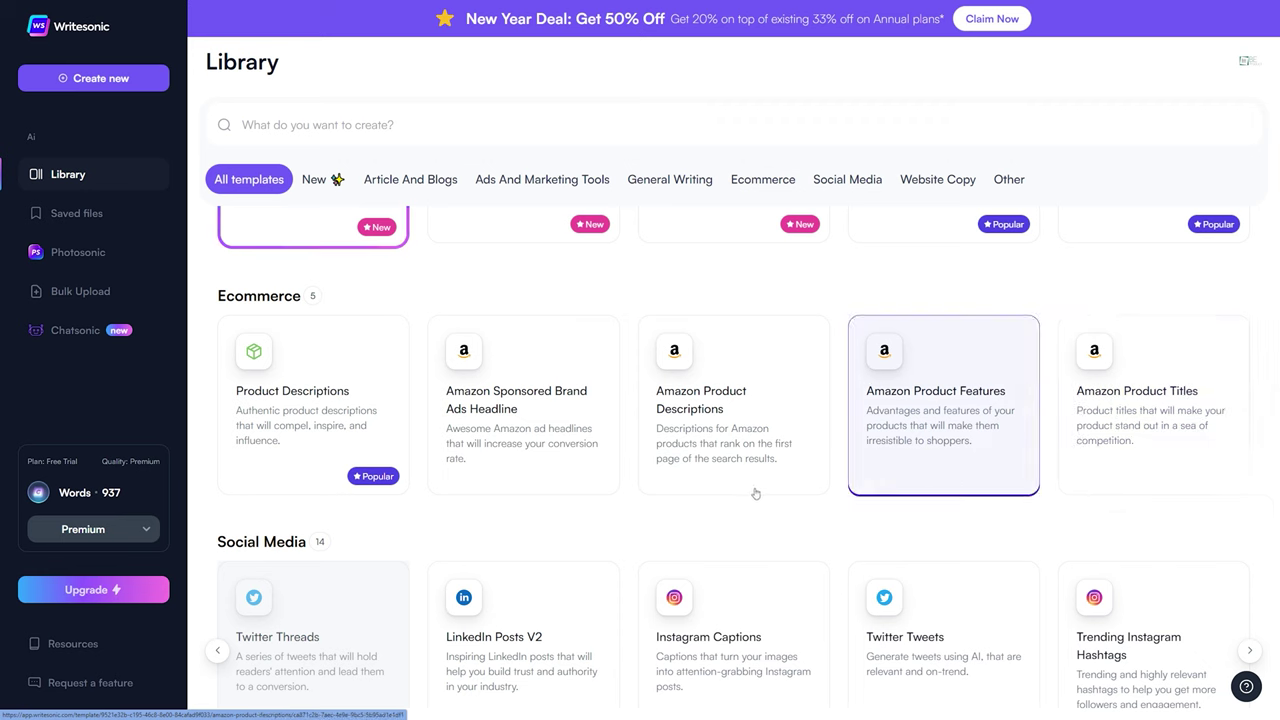
left_click(859, 184)
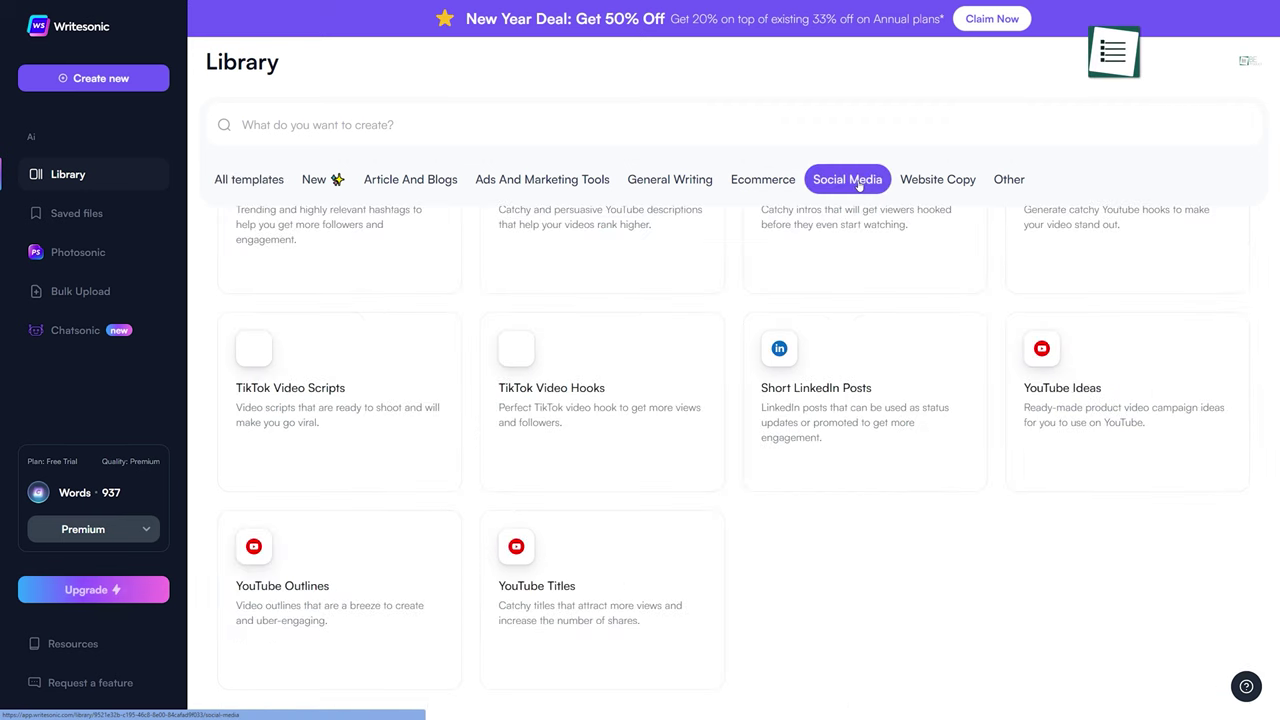
scroll(866, 537, "up", 3)
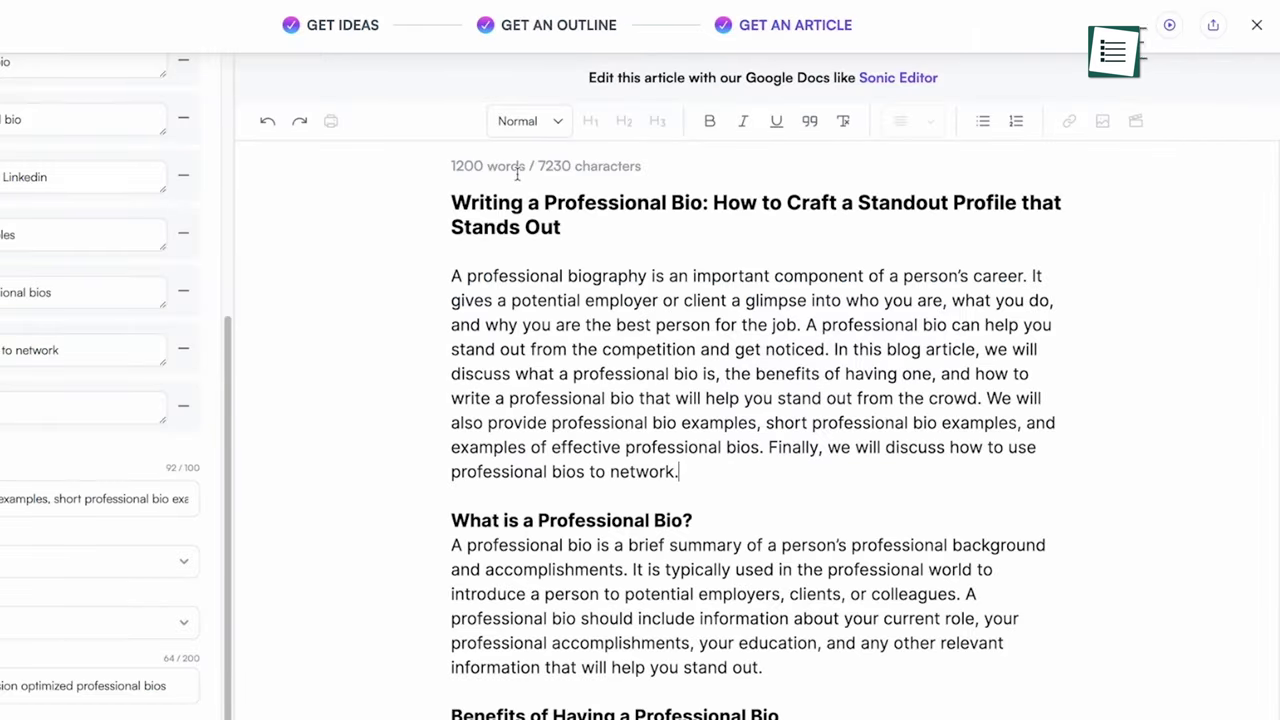
Scroll Writesonic's homepage and go to Resources > Free Templates.
scroll(279, 216, "down", 3)
scroll(279, 216, "down", 3)
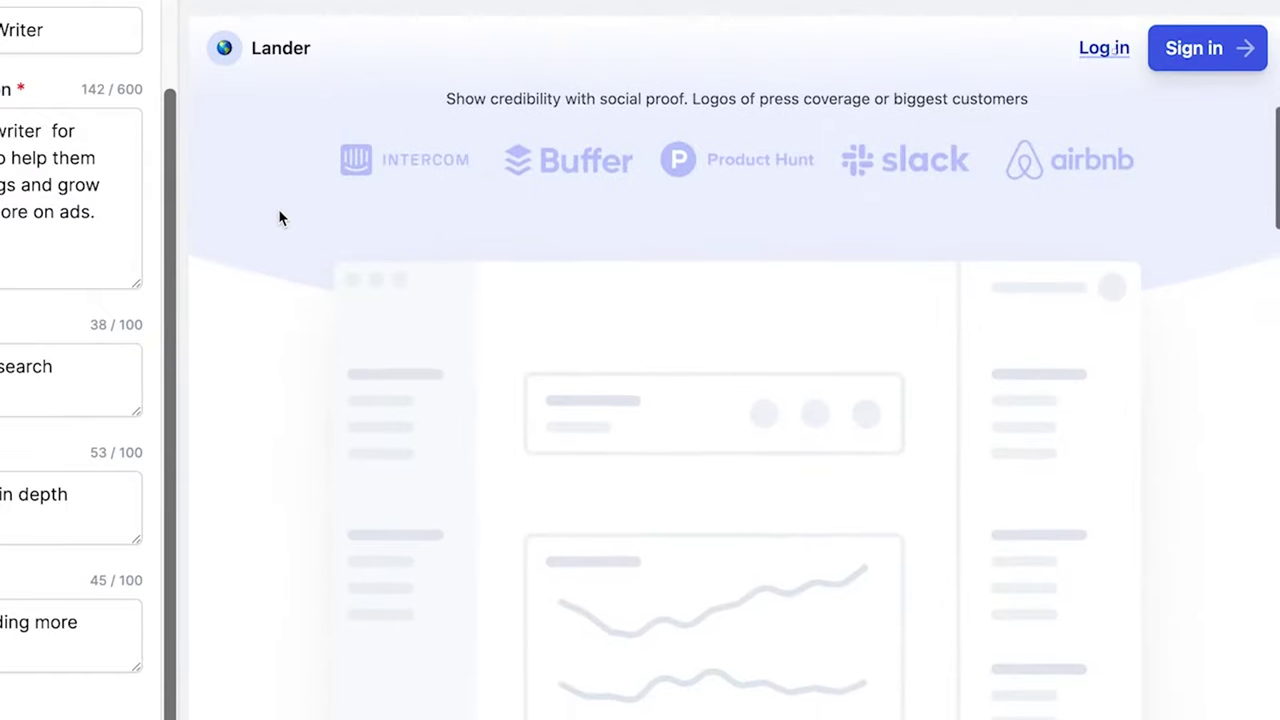
scroll(279, 216, "down", 2)
scroll(279, 216, "down", 3)
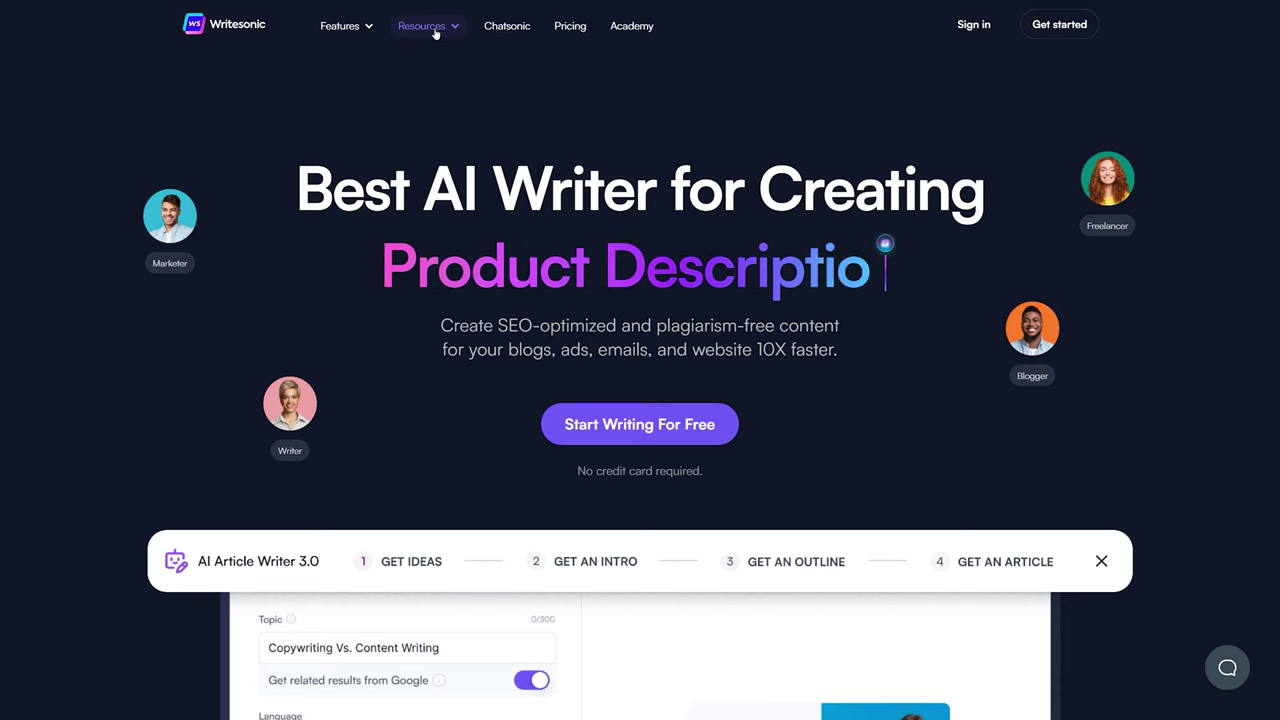
left_click(435, 33)
left_click(457, 210)
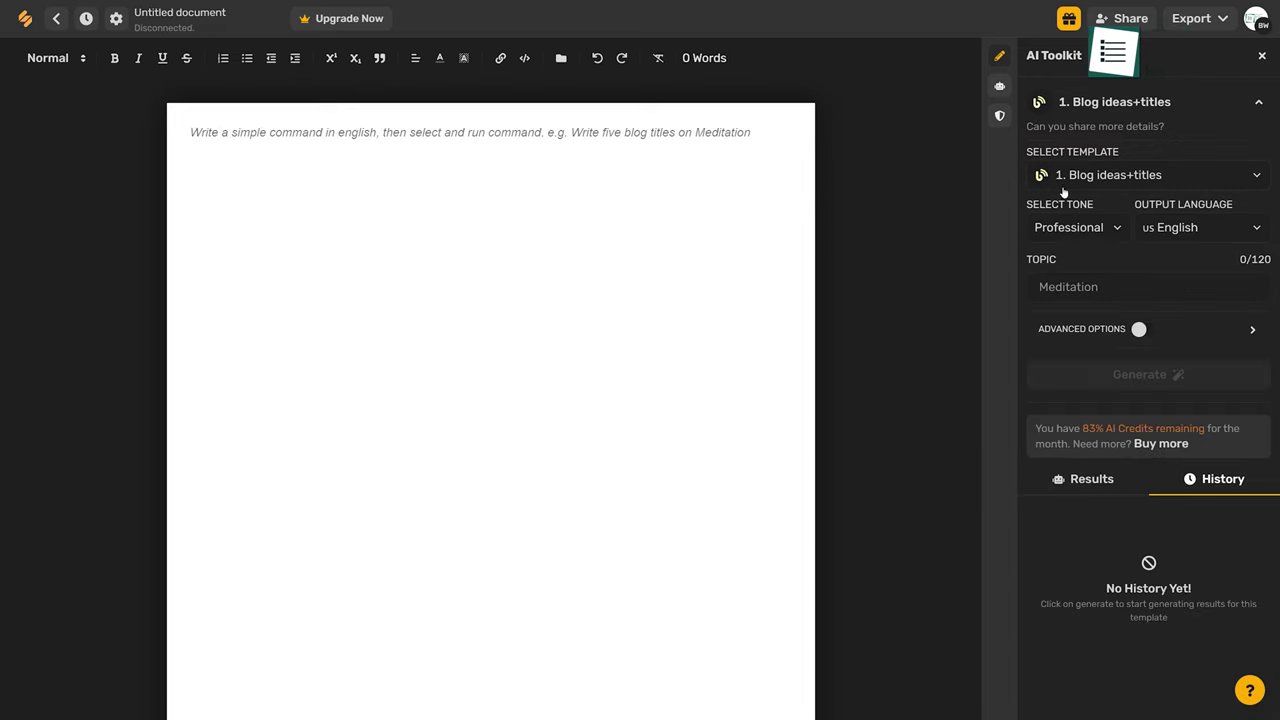
Set the template to Blog Introduction with US English output, then check the tone options.
left_click(1078, 180)
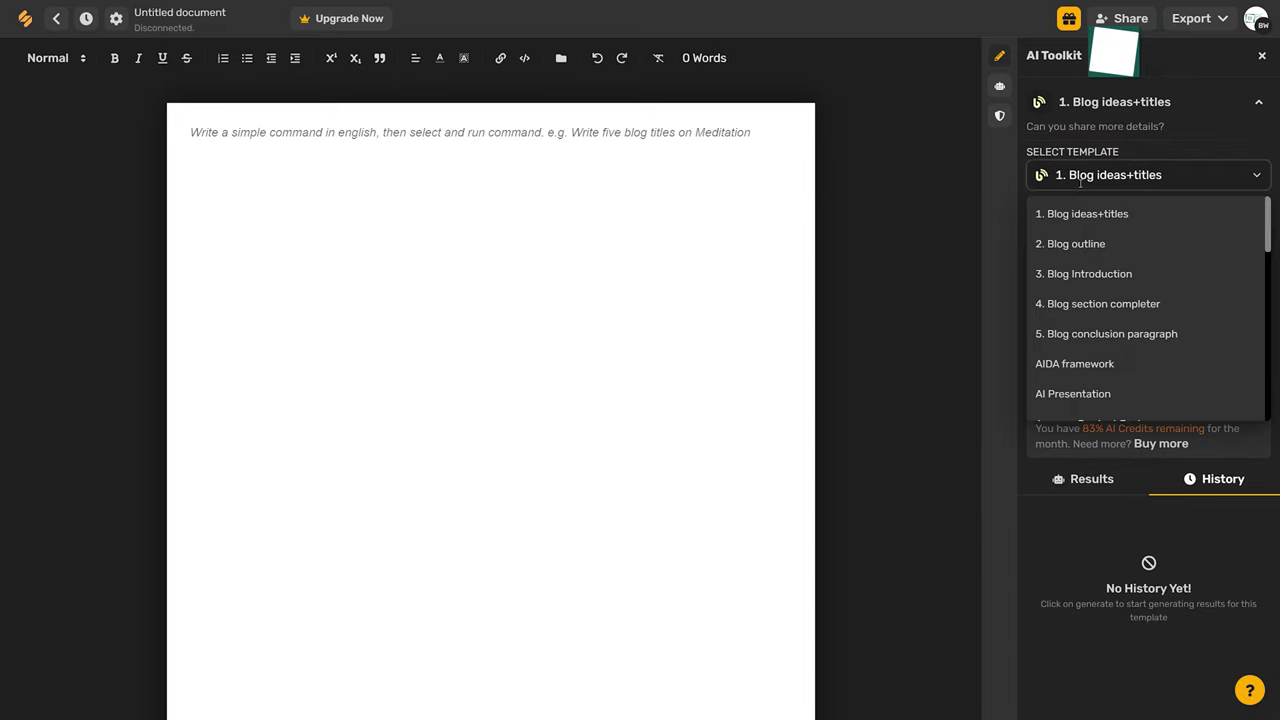
left_click(1086, 278)
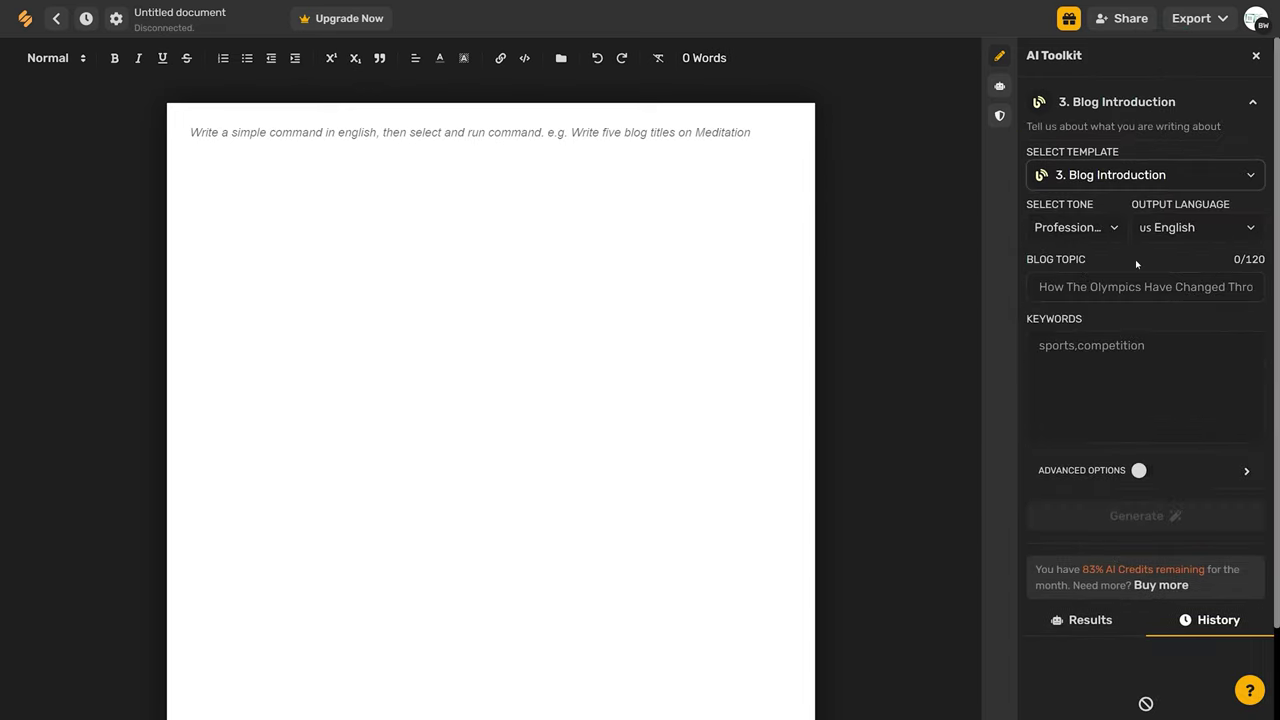
left_click(1188, 236)
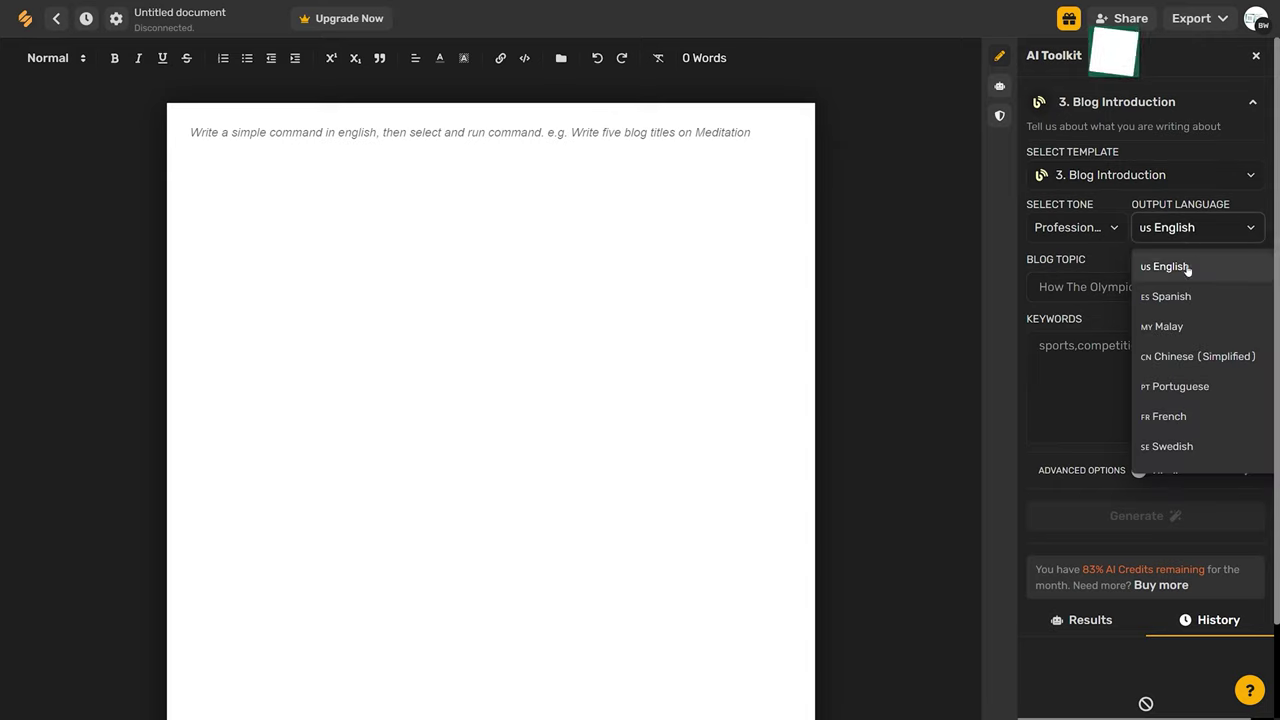
left_click(1188, 268)
left_click(1097, 233)
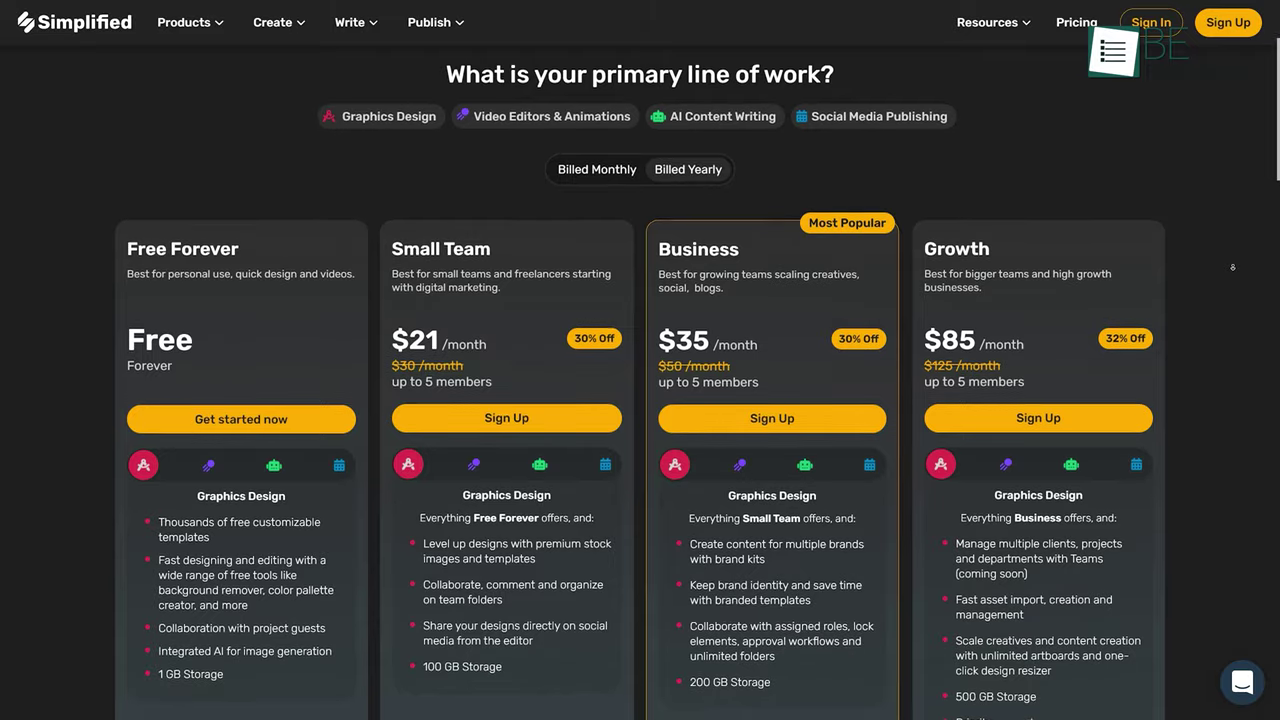
Scroll down to view Simplified's Free Forever through Growth pricing plans.
scroll(1233, 267, "down", 1)
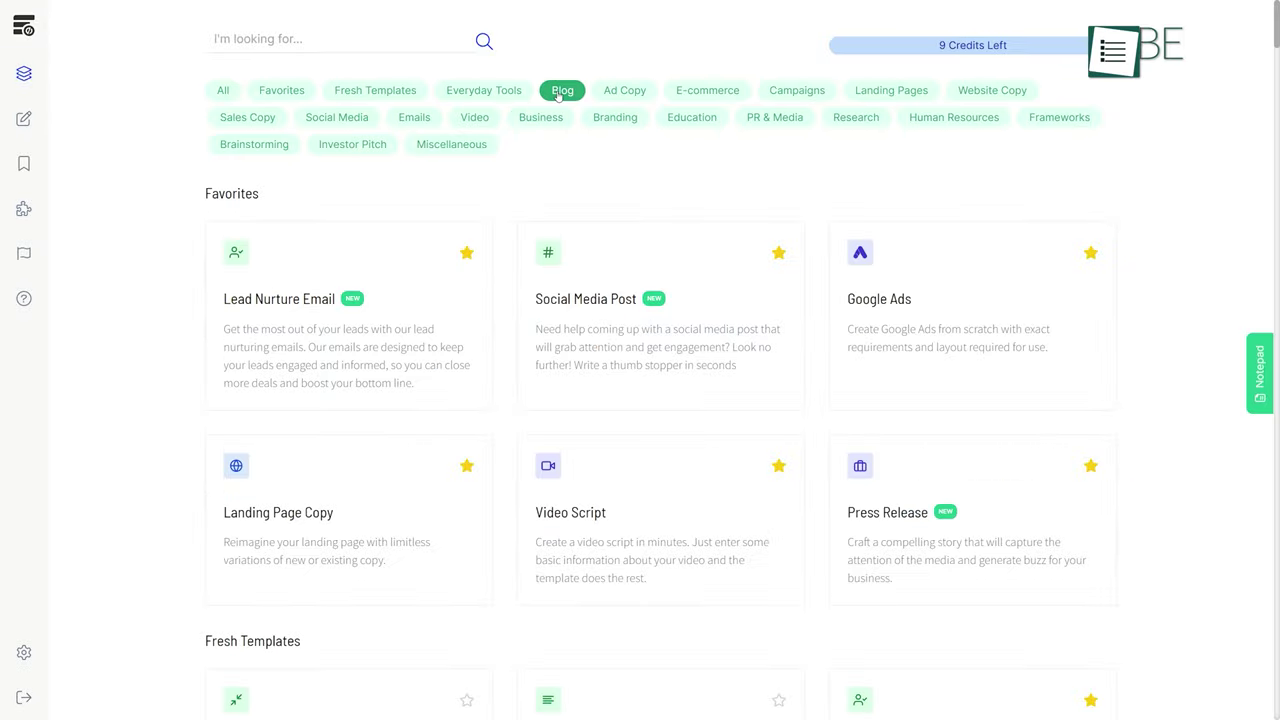
Filter Smart Copy's templates by Blog, then Emails, then Social Media.
left_click(558, 92)
left_click(414, 117)
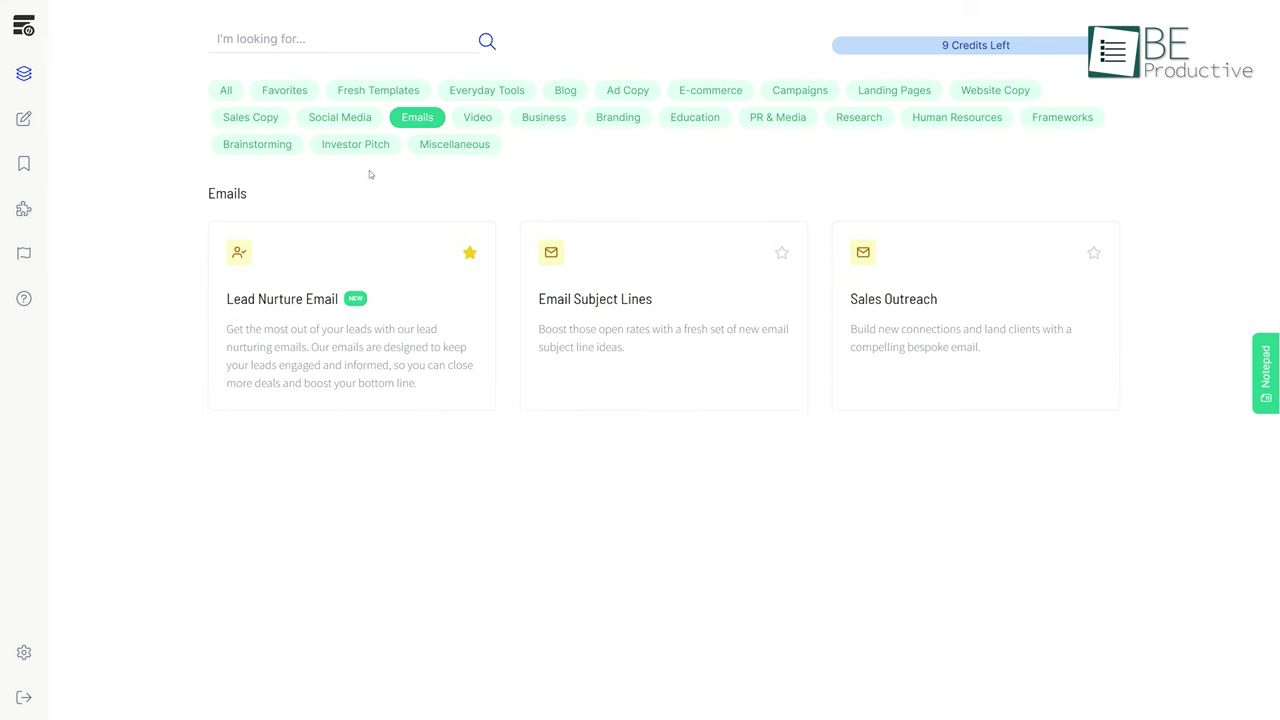
left_click(340, 117)
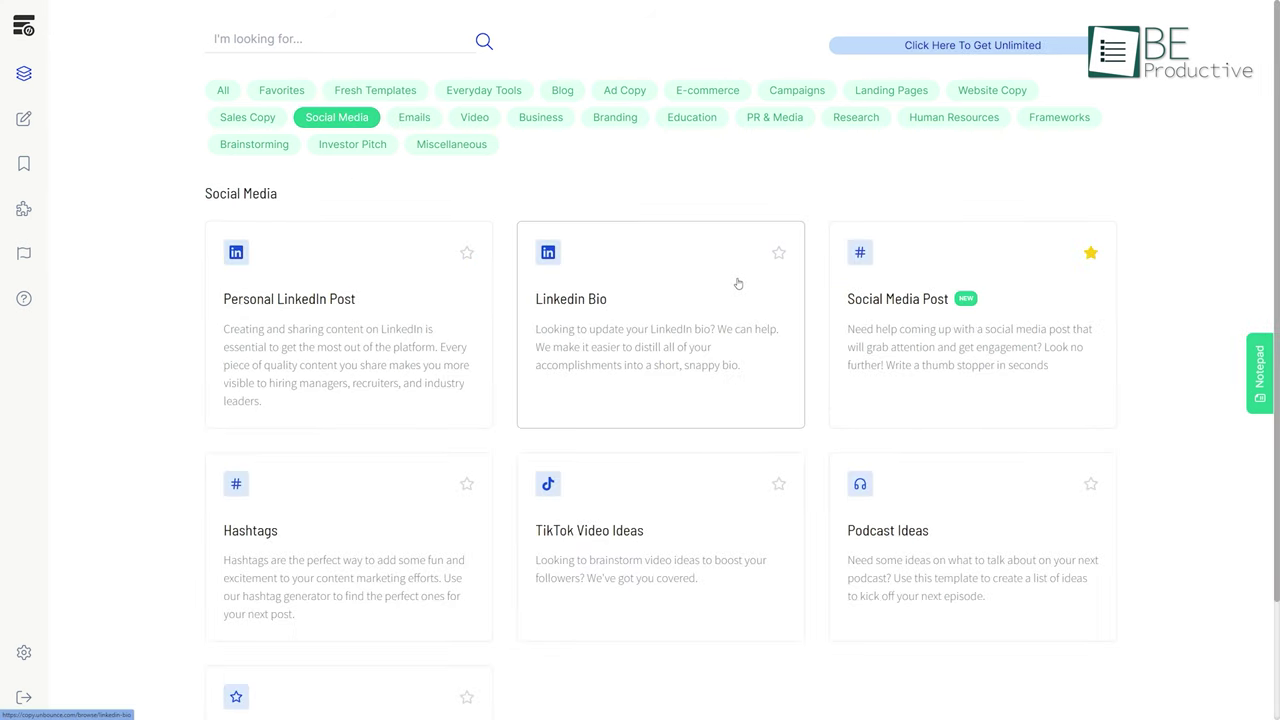